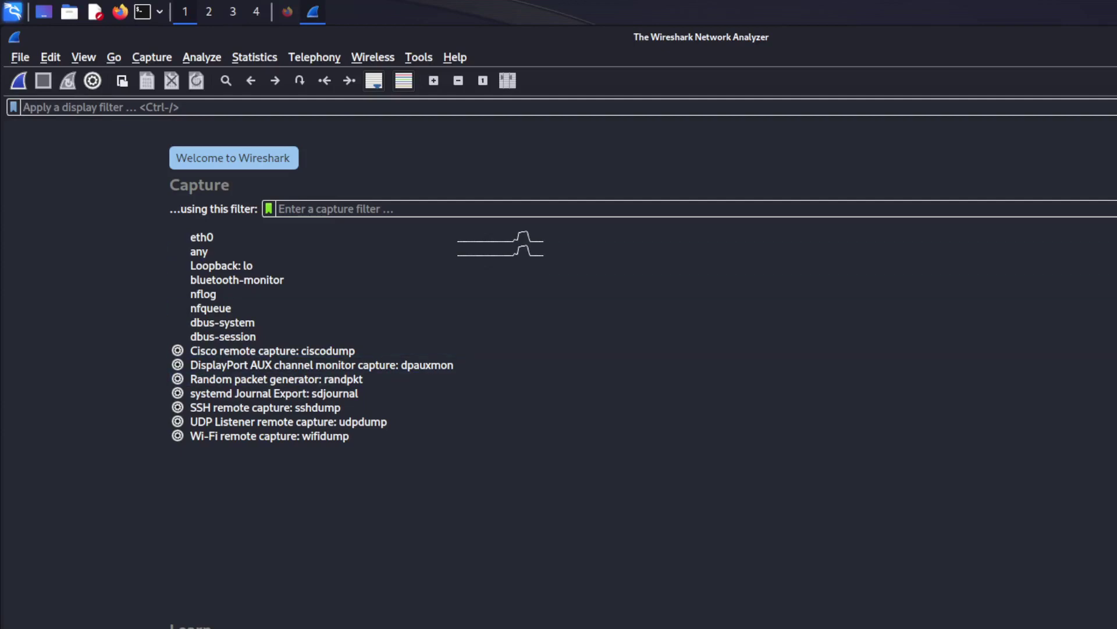
Begin a live packet capture on the eth0 interface from the Capture menu
left_click(149, 58)
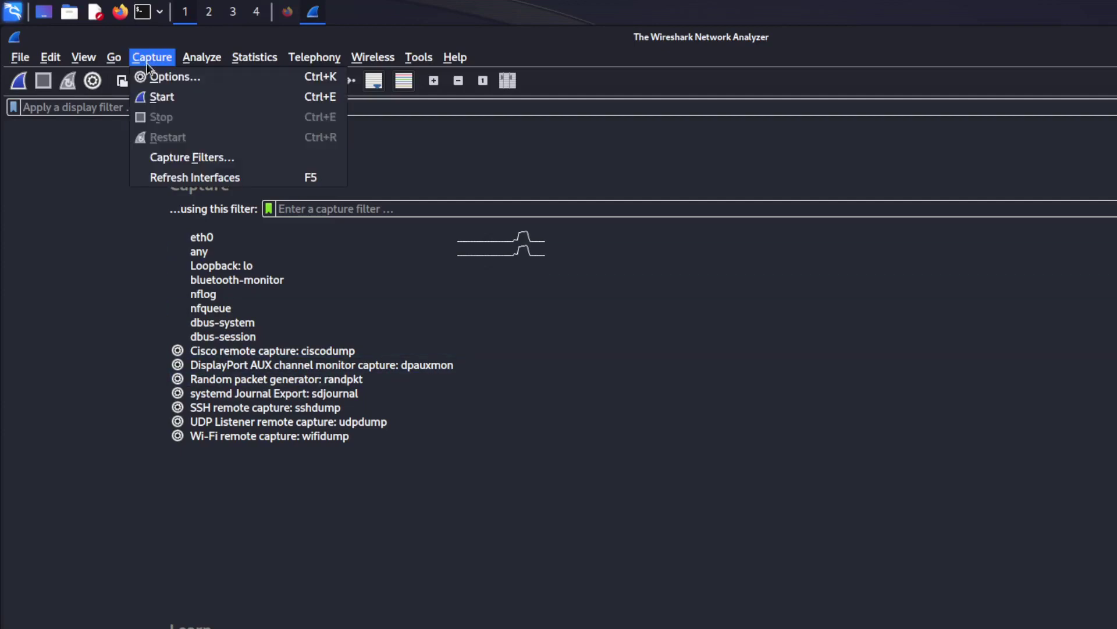
left_click(168, 99)
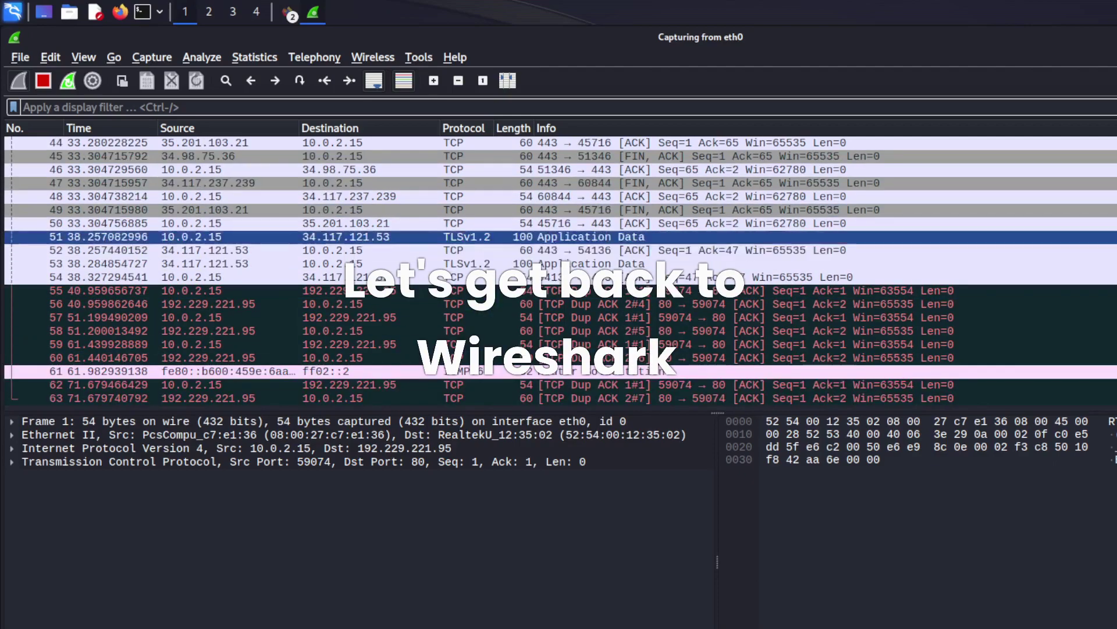
Inspect the TCP header fields and bytes of packets 81 and 52
left_click(315, 461)
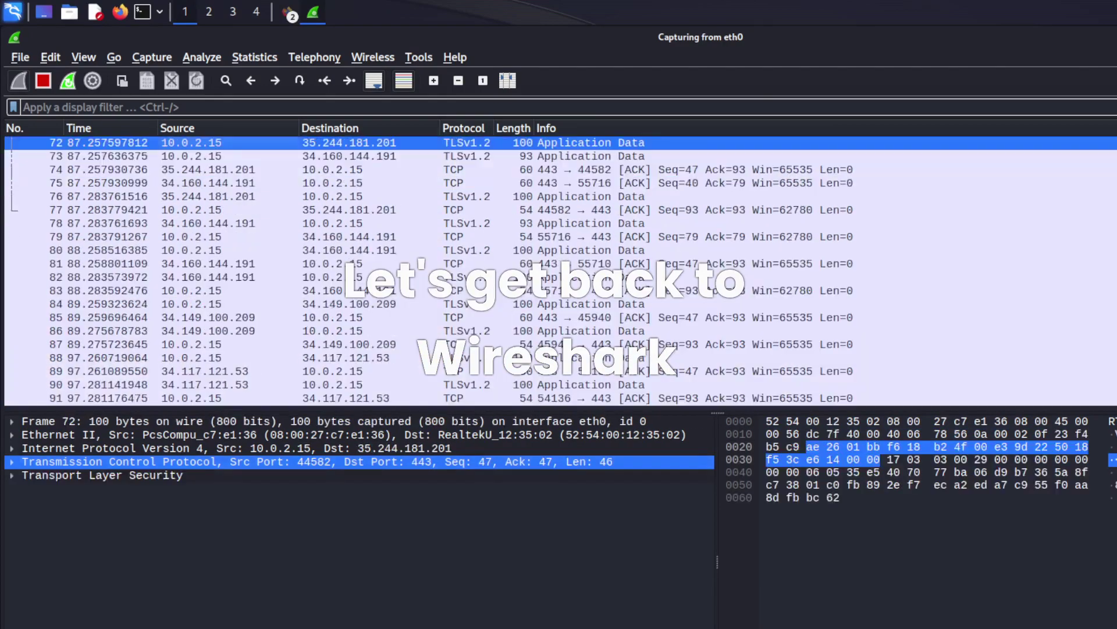
left_click(198, 262)
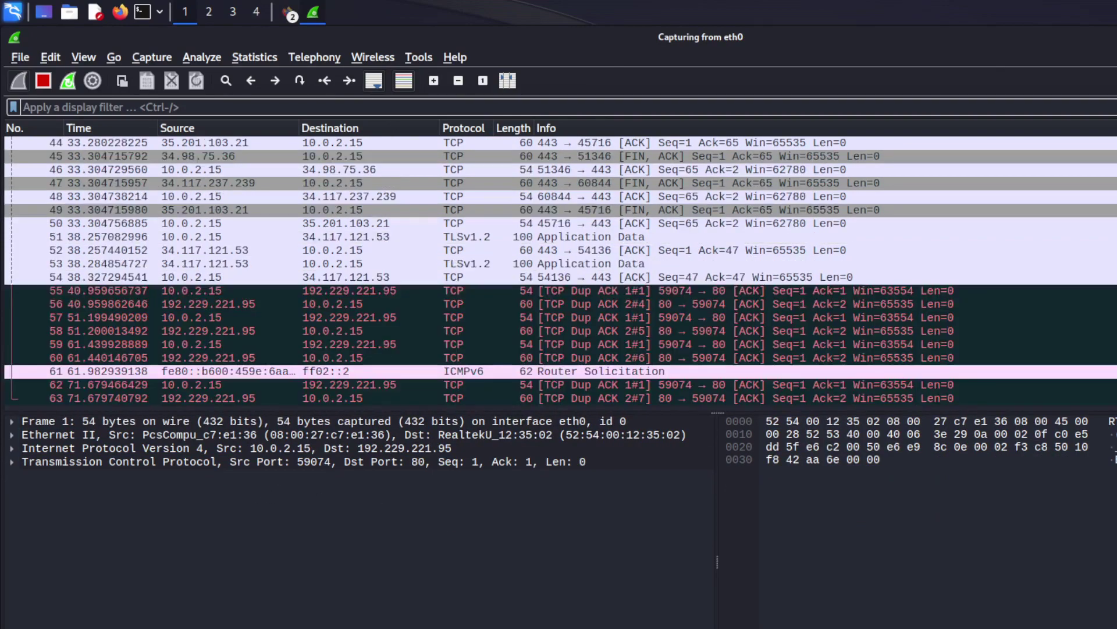
left_click(219, 249)
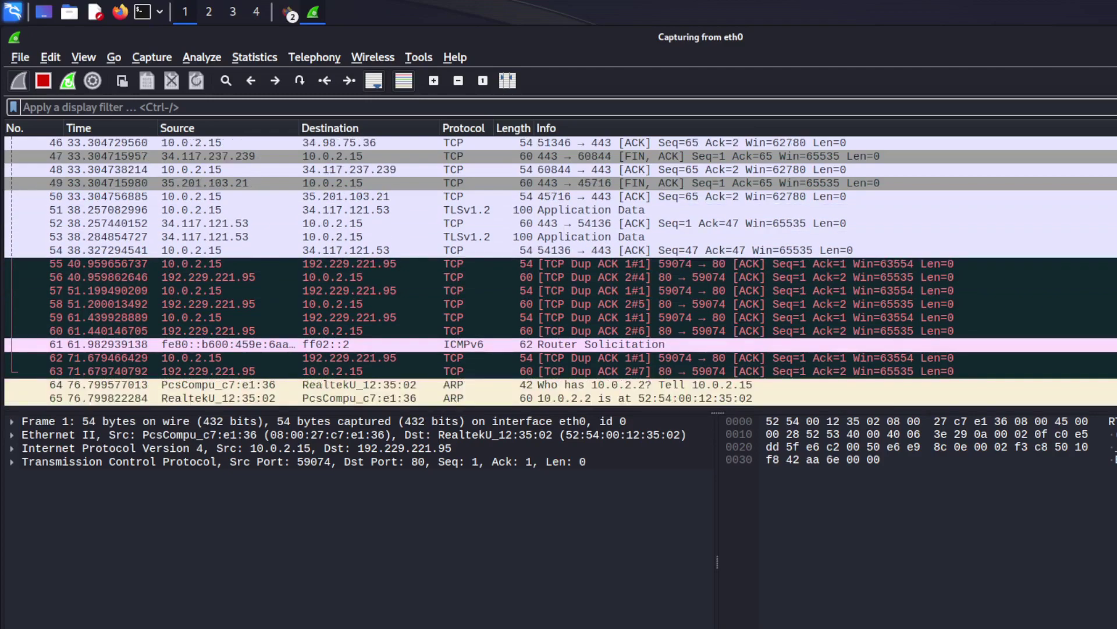
left_click(278, 461)
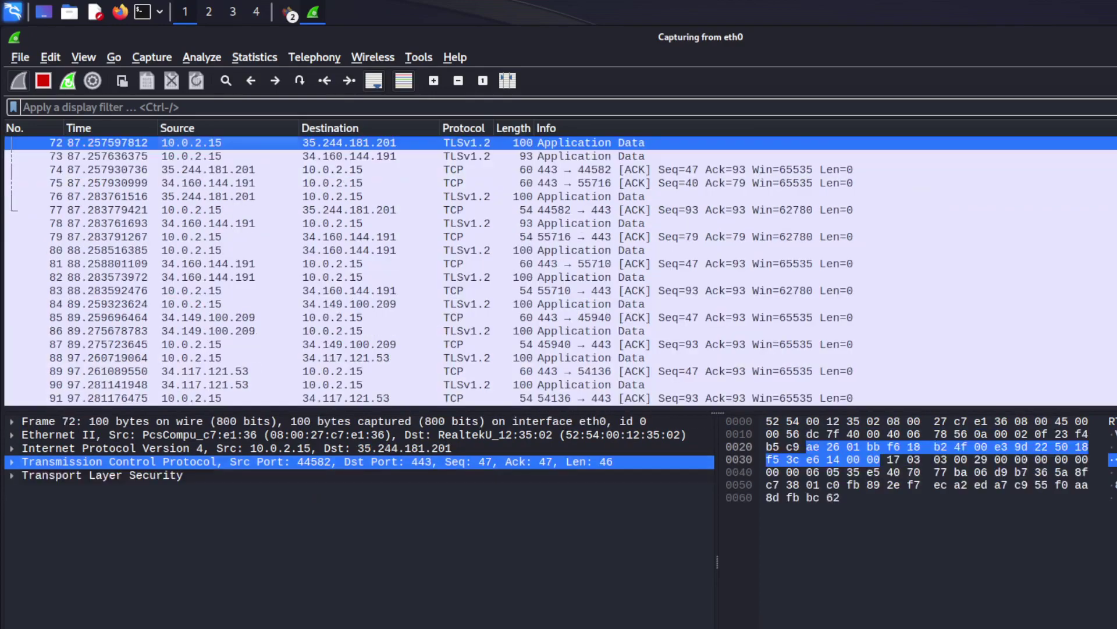
left_click(198, 262)
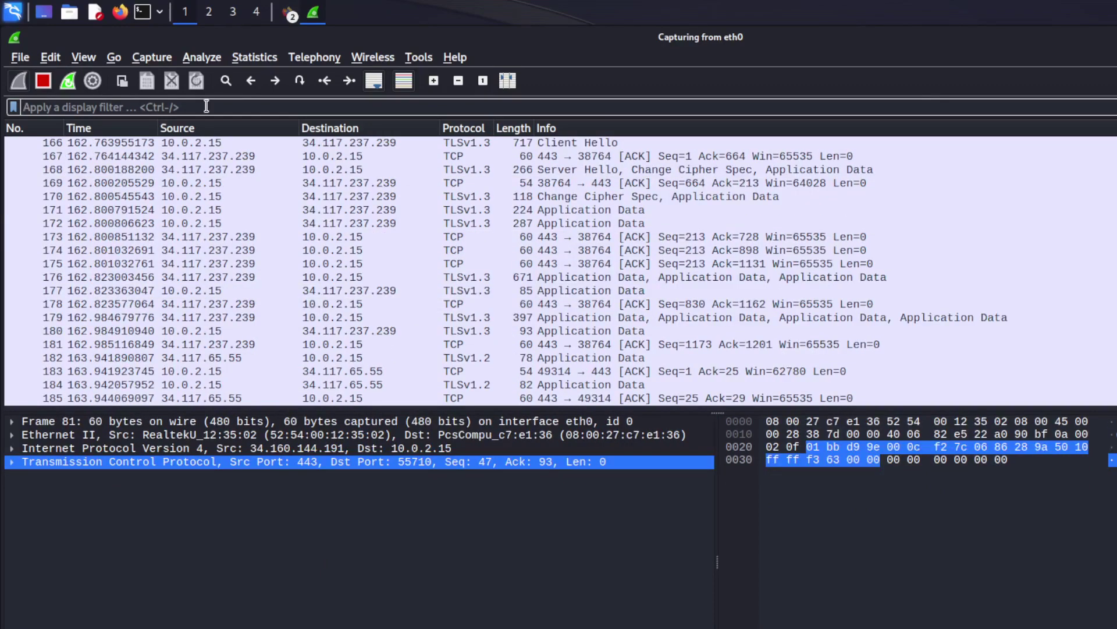
Stop the capture with Ctrl+E and apply the display filter ip.addr == 10.0.2.15
key("ctrl+e")
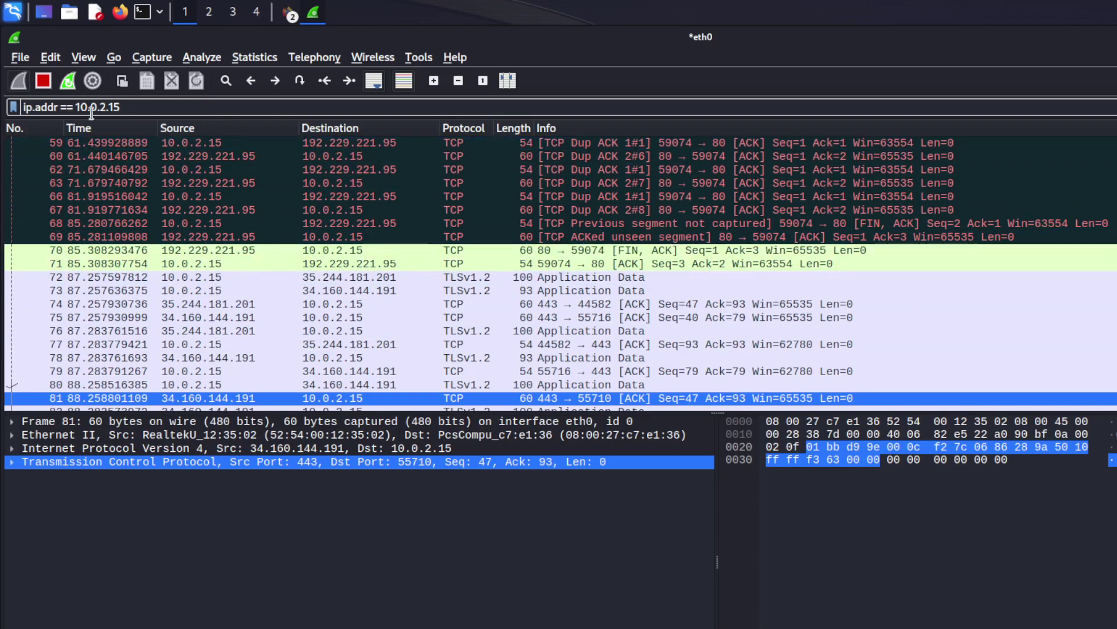
left_click(119, 107)
key("Return")
Follow TCP stream 9 from packet 188, showing encrypted mozilla.net traffic, then close it
left_click(337, 331)
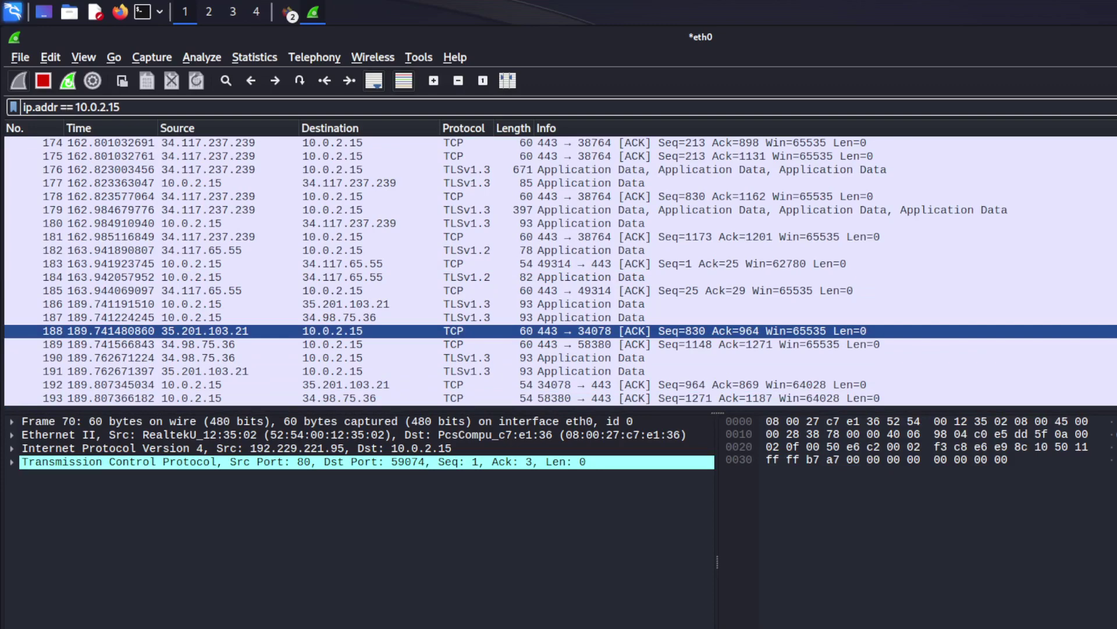
right_click(338, 337)
mouse_move(463, 568)
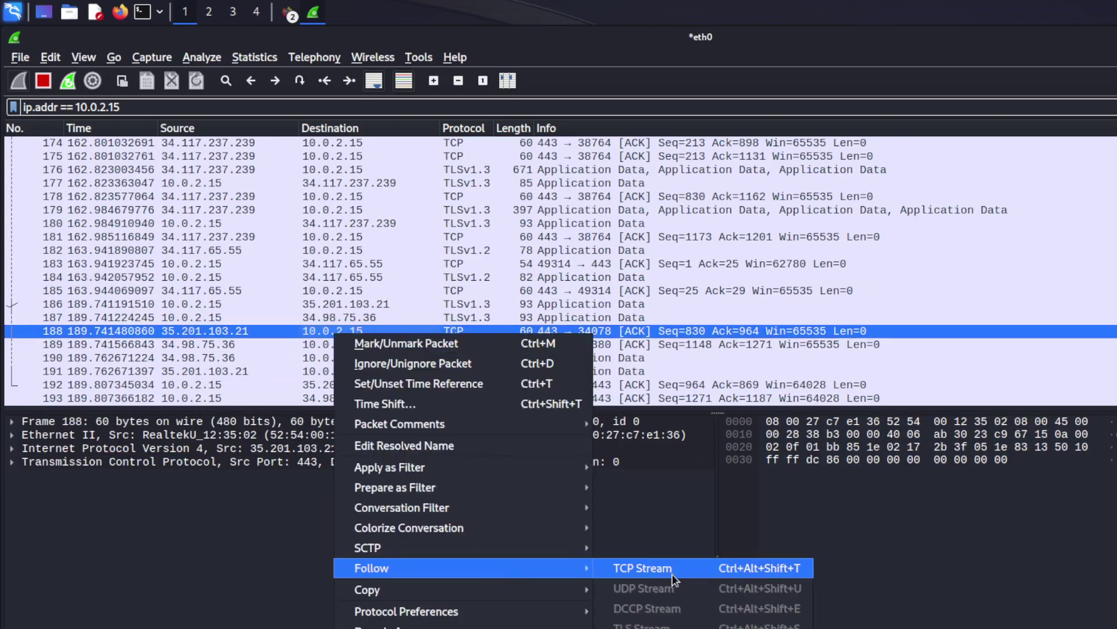
left_click(675, 575)
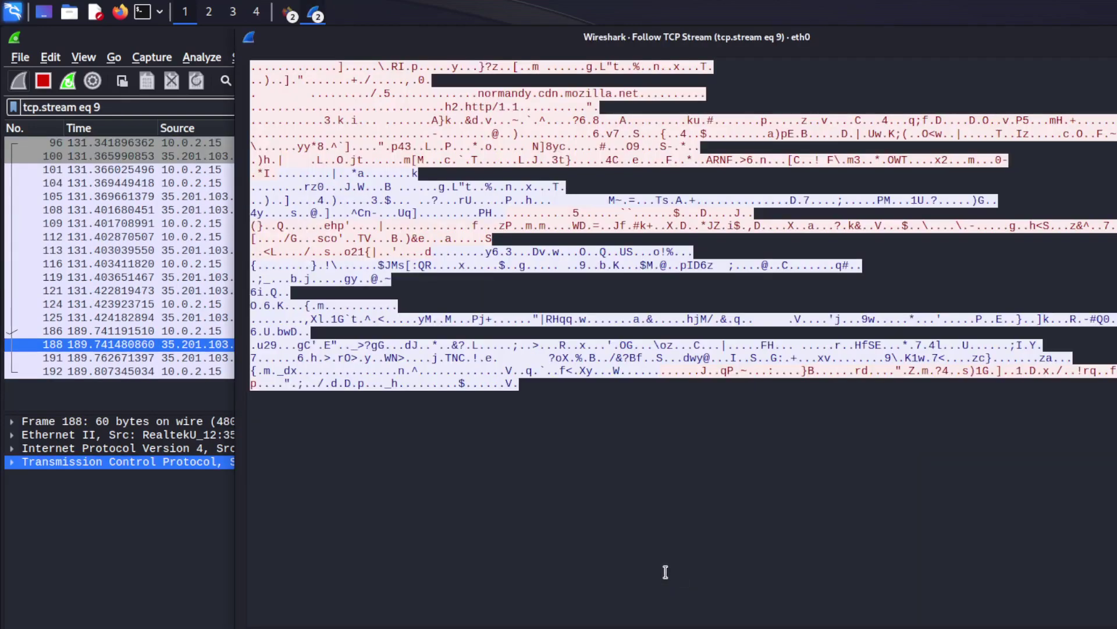
key("Escape")
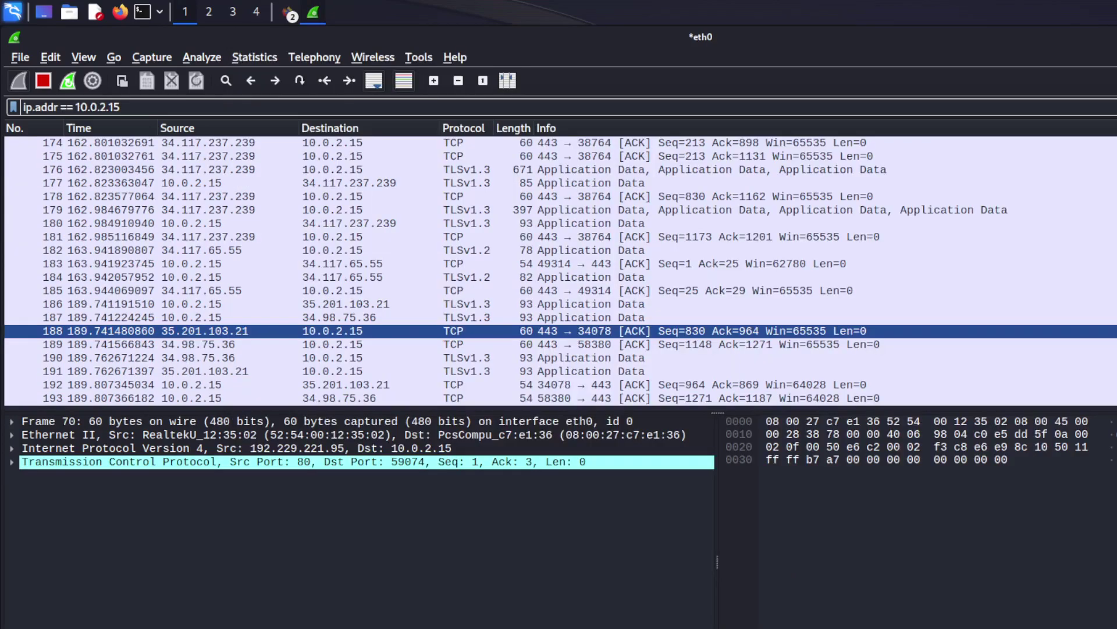
right_click(336, 333)
mouse_move(417, 566)
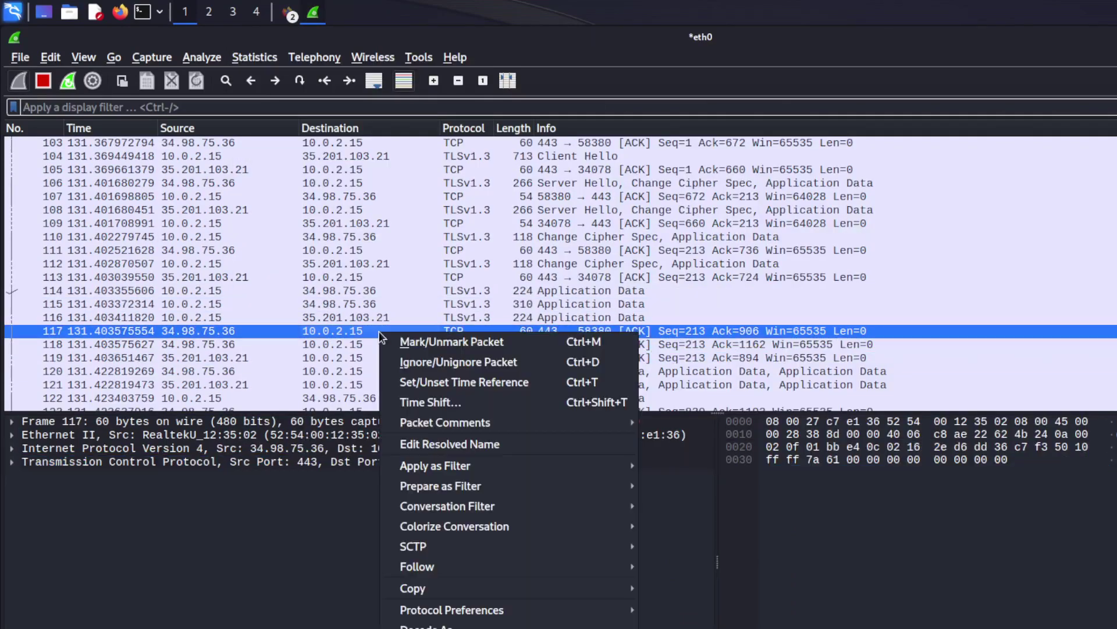
Apply a TCP conversation filter from packet 117 (10.0.2.15:58380 ↔ 34.98.75.36:443)
right_click(380, 332)
mouse_move(447, 506)
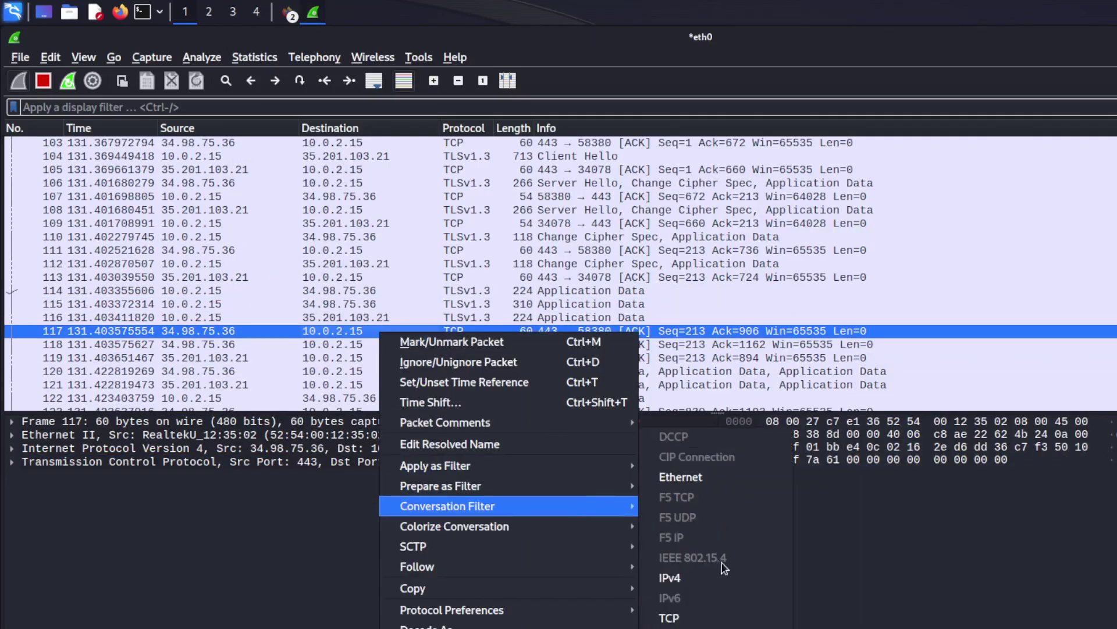
left_click(668, 617)
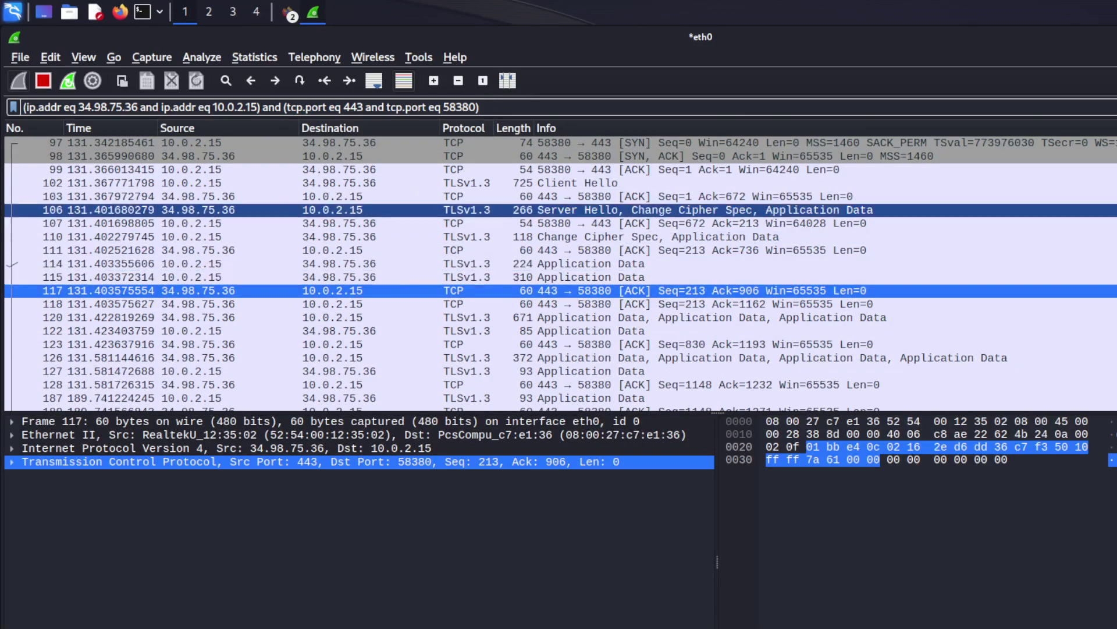
left_click(254, 57)
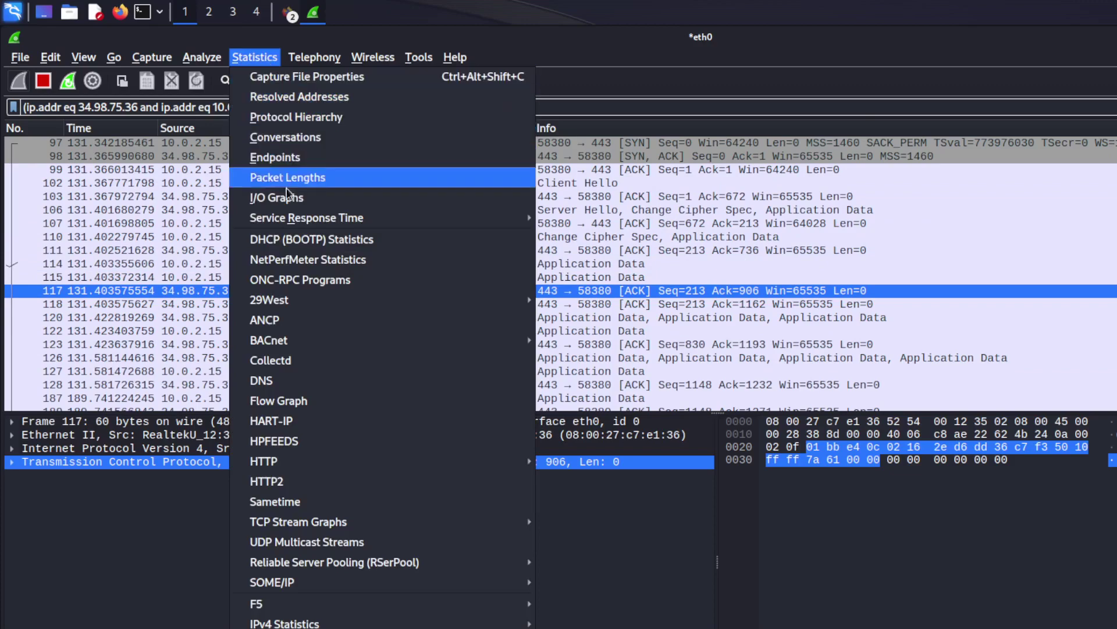
mouse_move(306, 218)
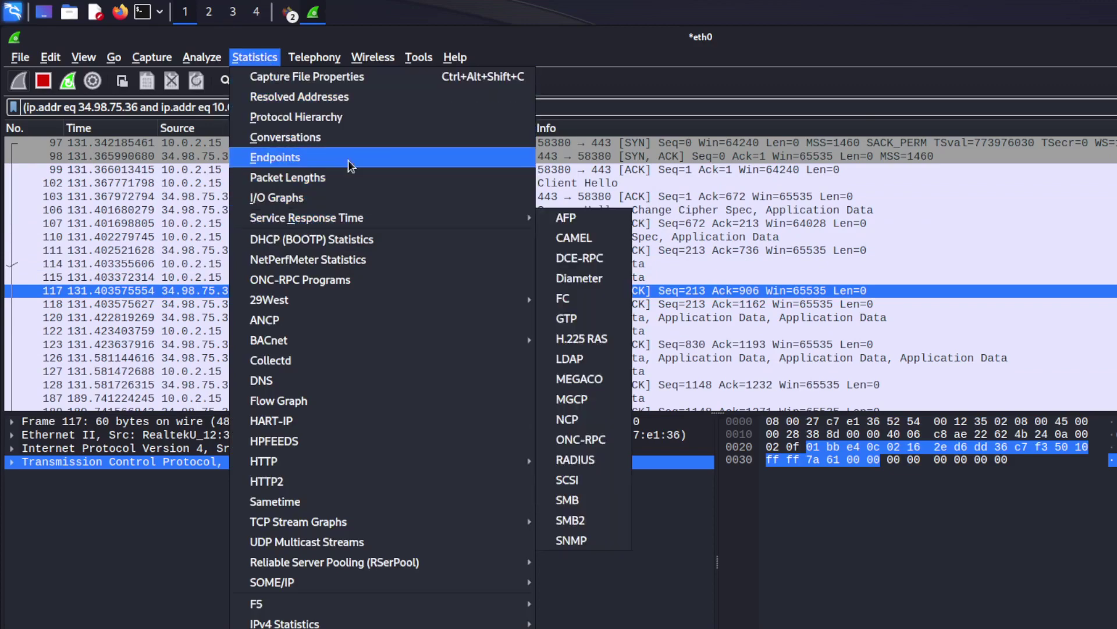
Browse and close the Resolved Addresses hosts table, then bring up the File menu's export options
key("Escape")
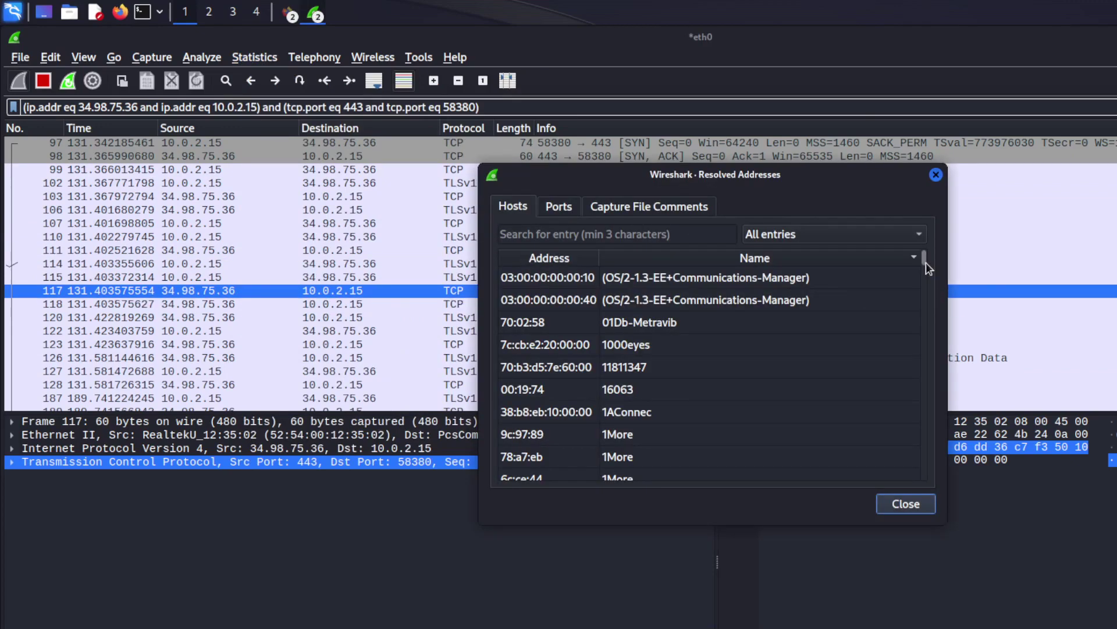
left_click_drag(927, 262, 927, 348)
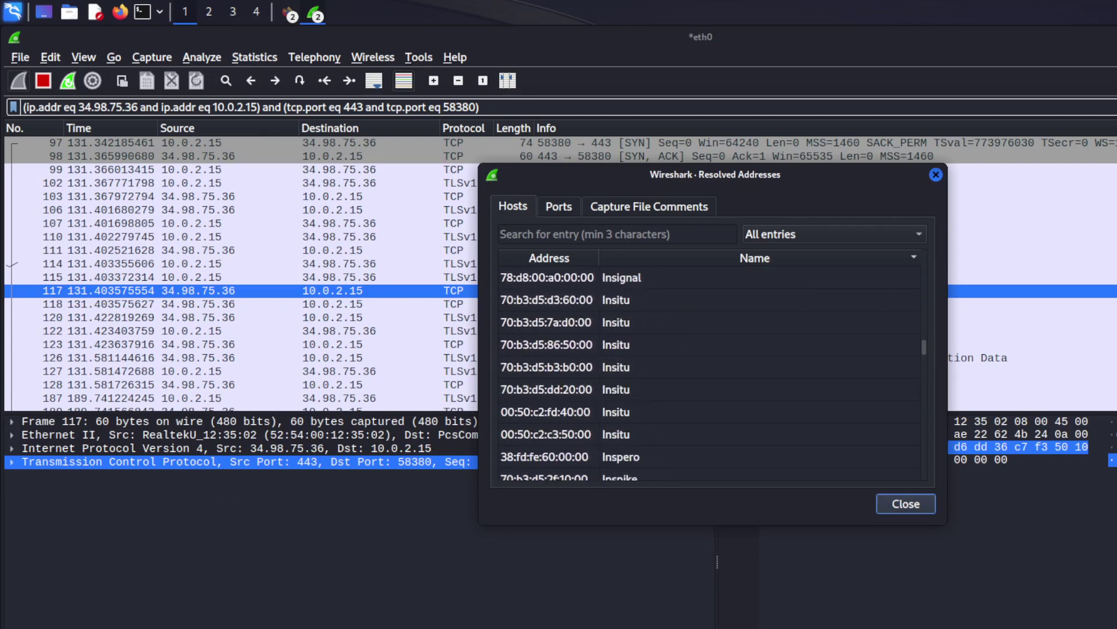
left_click(905, 504)
left_click(20, 57)
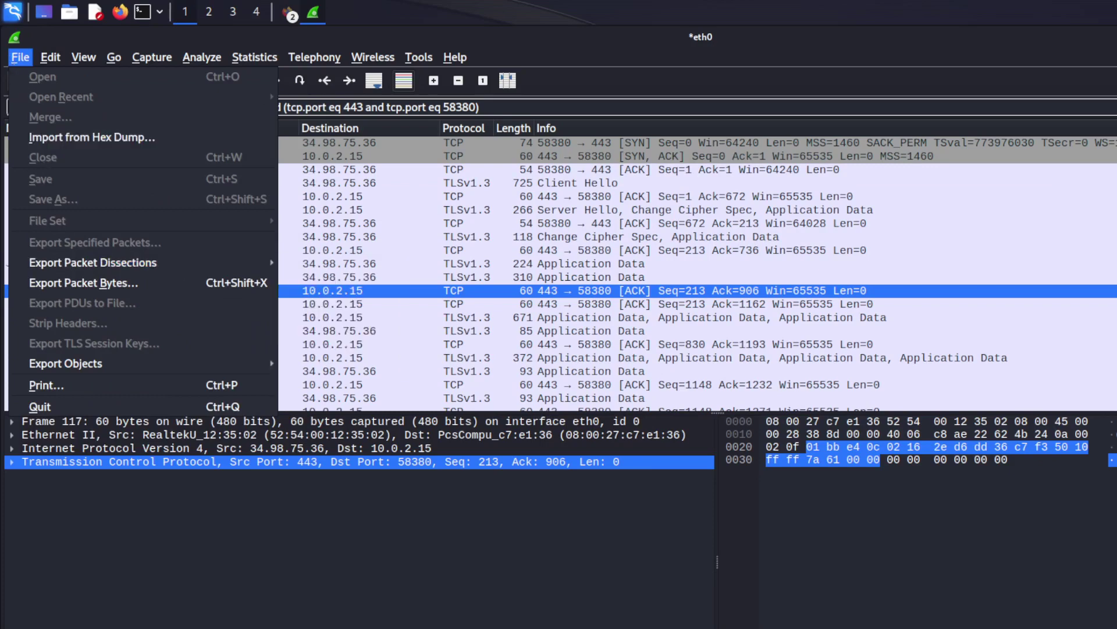
Reapply packet 117's TCP conversation filter for 34.98.75.36:443 ↔ 10.0.2.15:58380
right_click(380, 336)
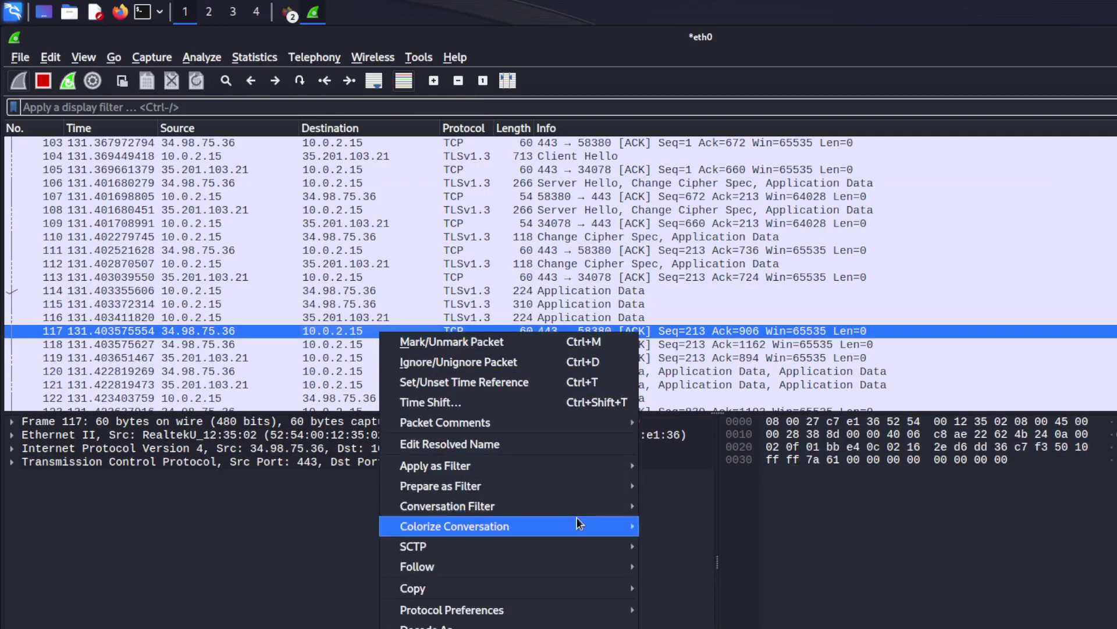
mouse_move(448, 506)
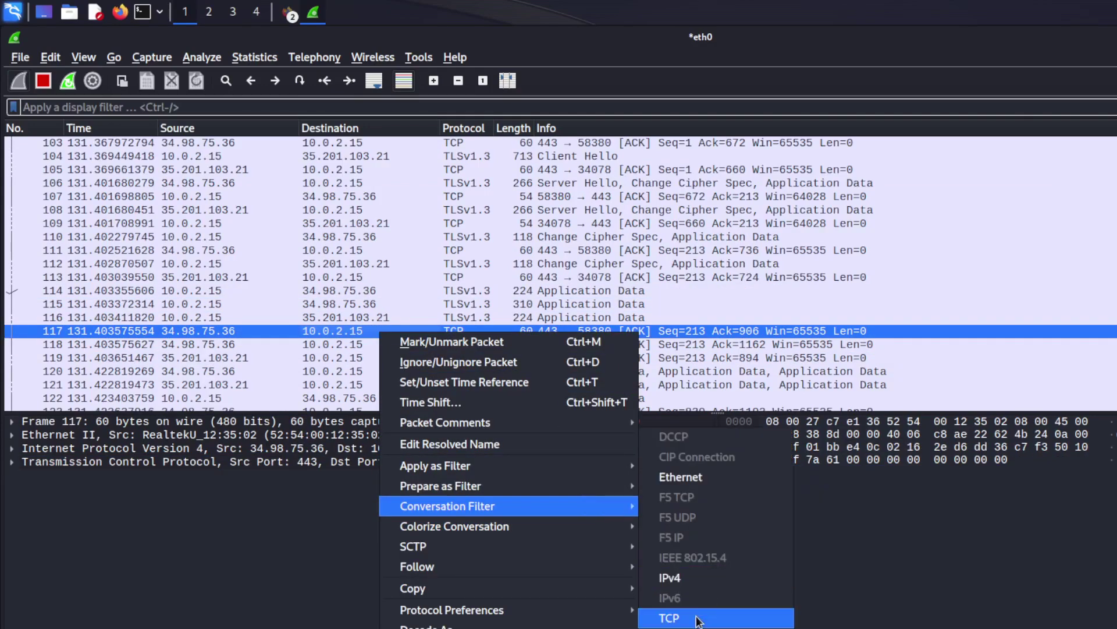
left_click(698, 620)
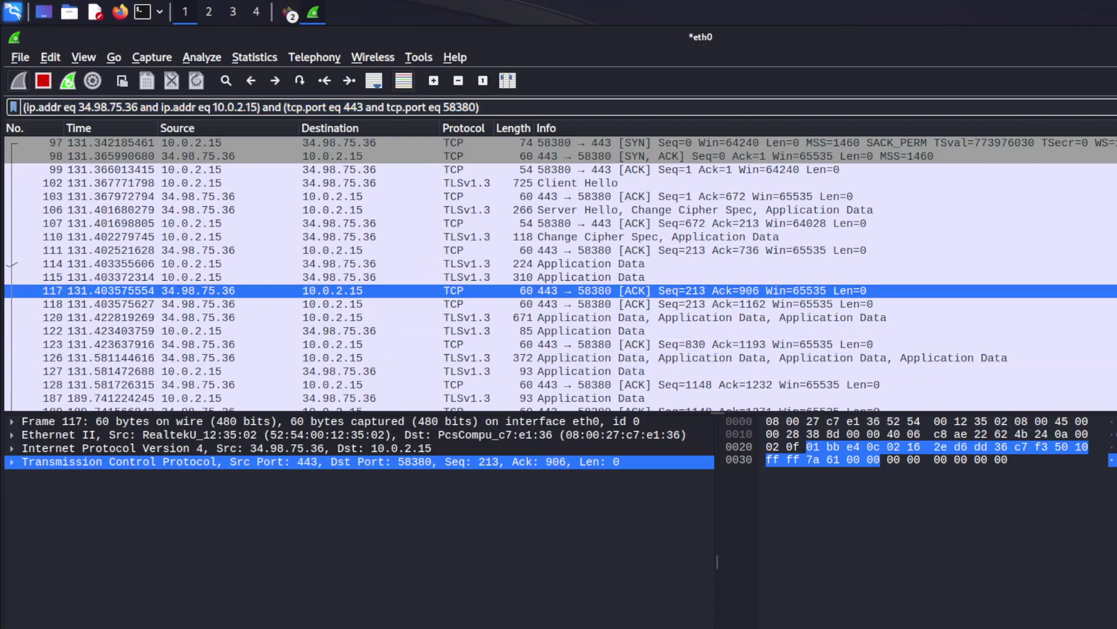
Plot the filtered conversation's packets-per-second I/O graph, then close it
left_click(255, 56)
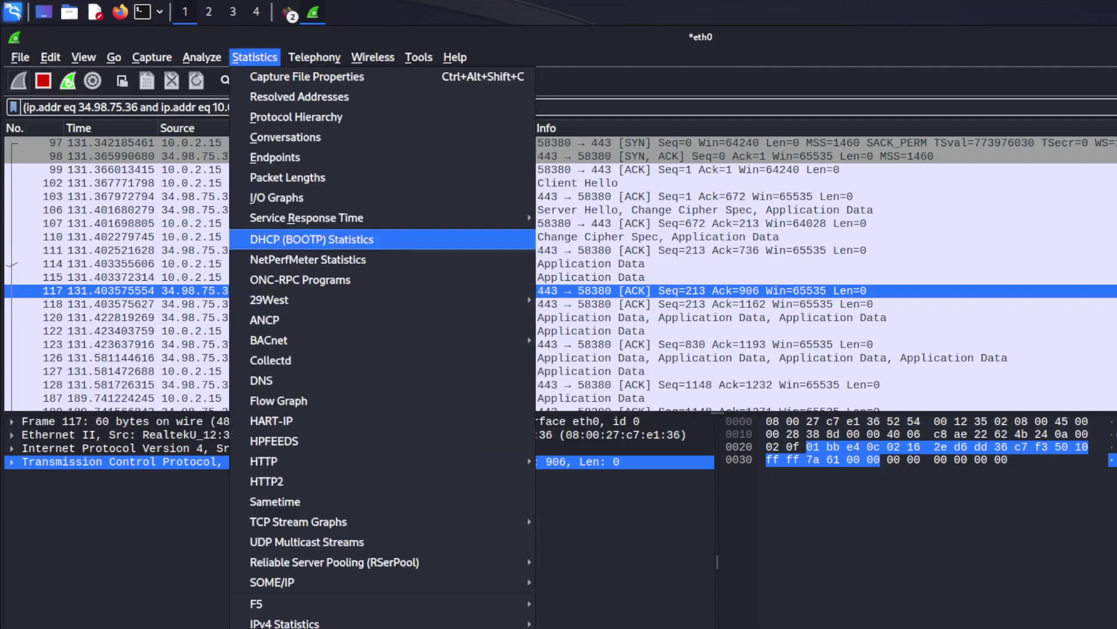
left_click(277, 197)
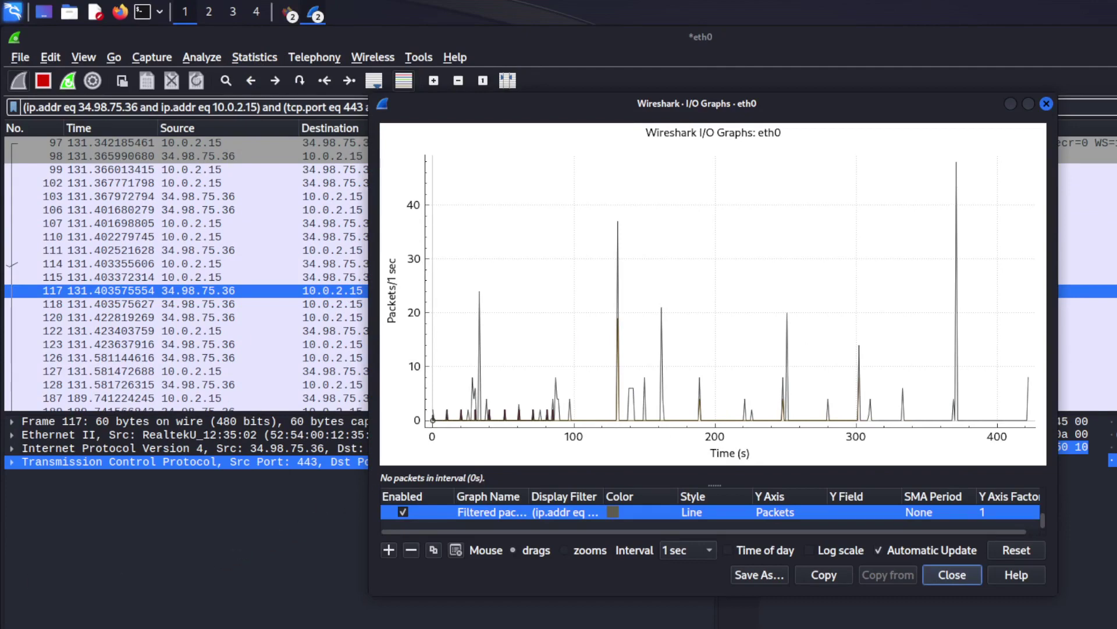
key("Escape")
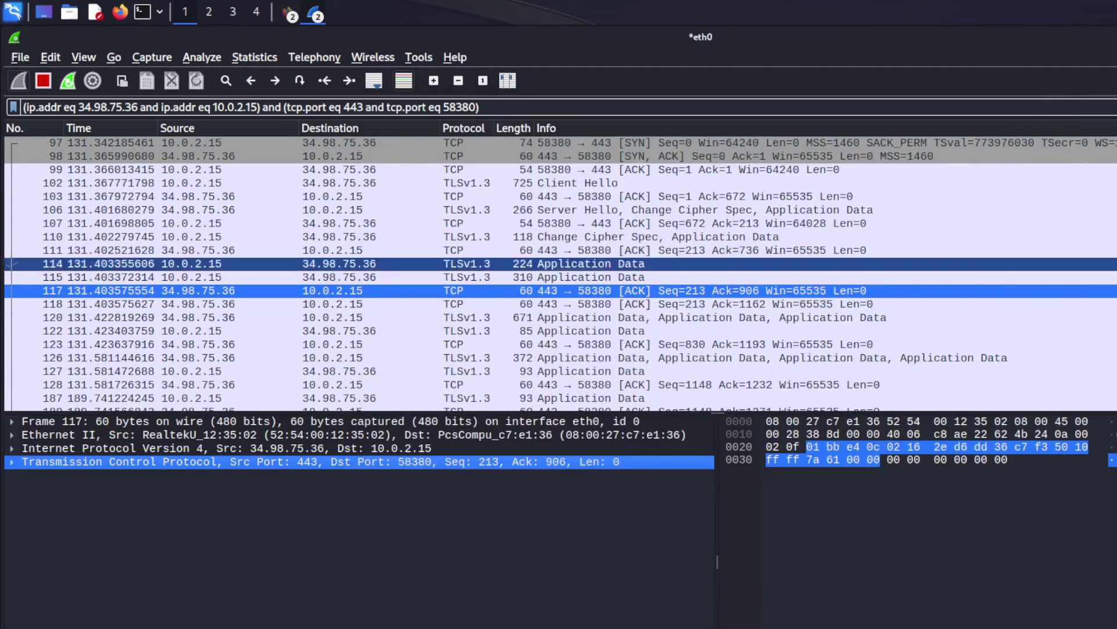
left_click(202, 57)
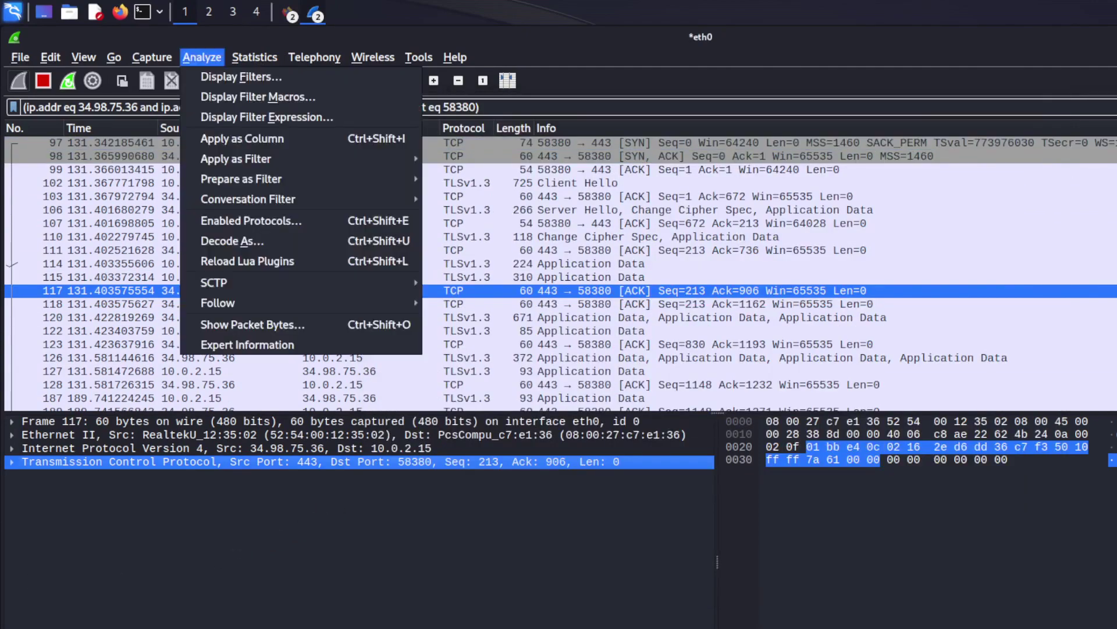
Review Expert Information notes on the conversation's SYN, SYN+ACK and FIN packets
left_click(267, 344)
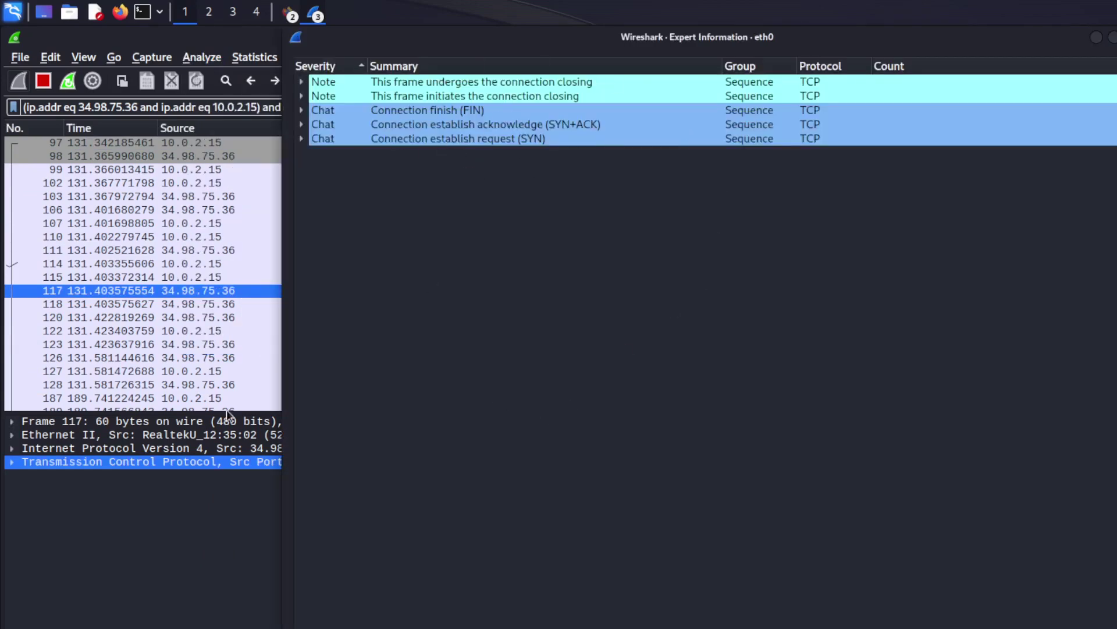
left_click(254, 57)
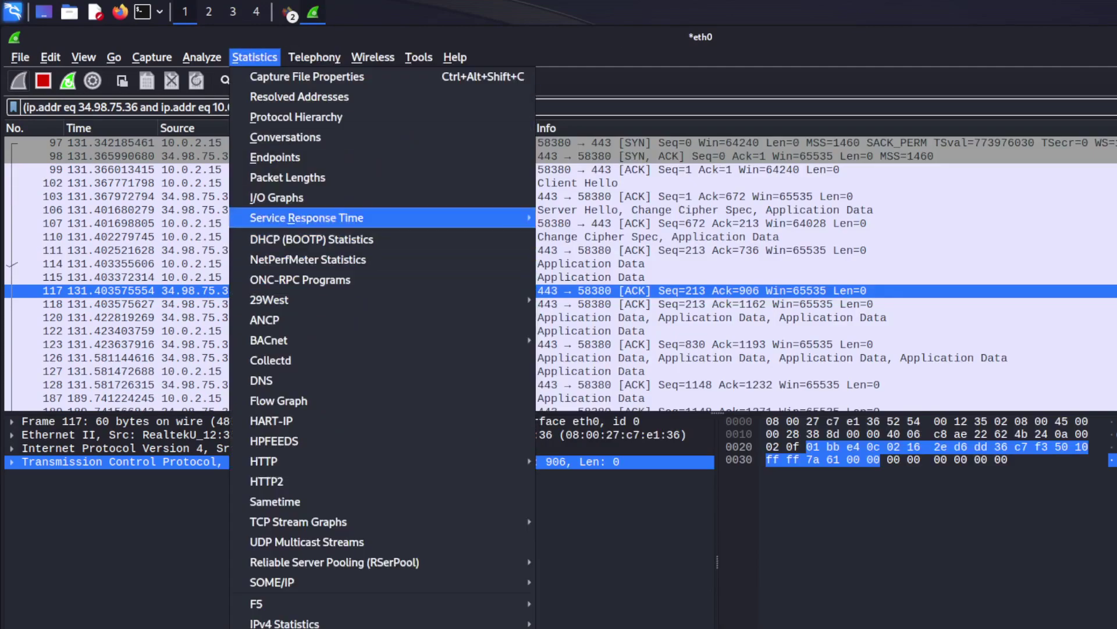
left_click(312, 197)
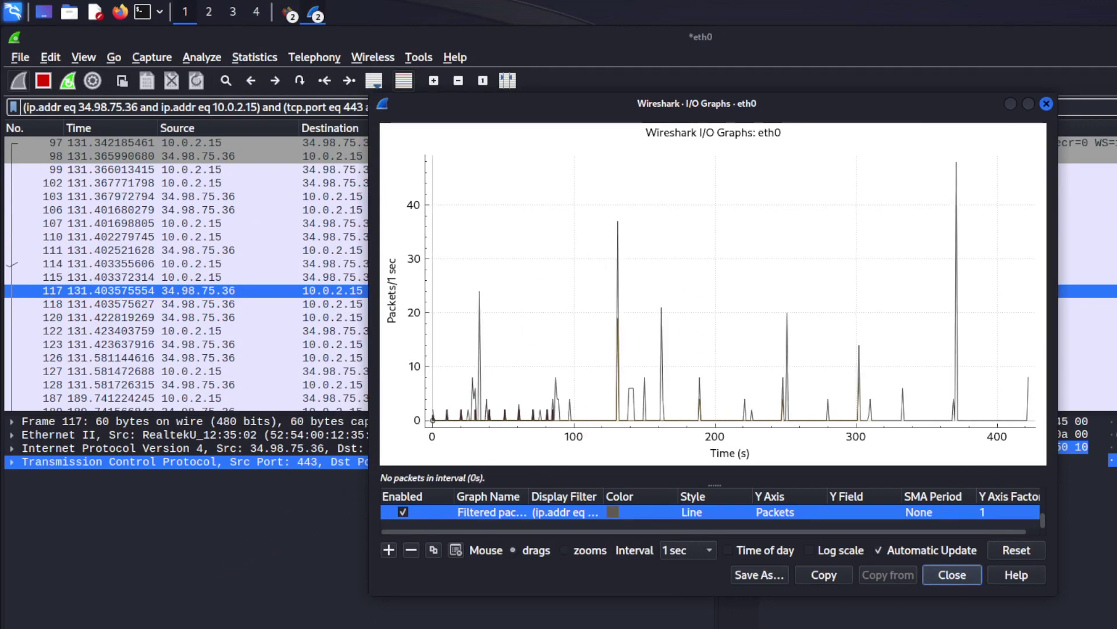
key("Escape")
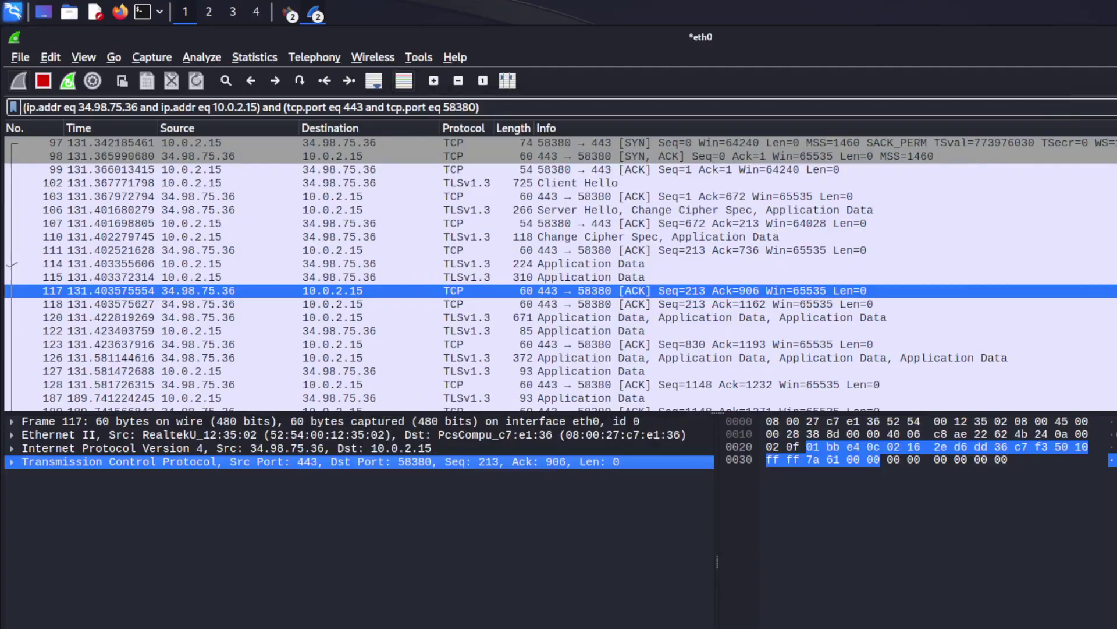